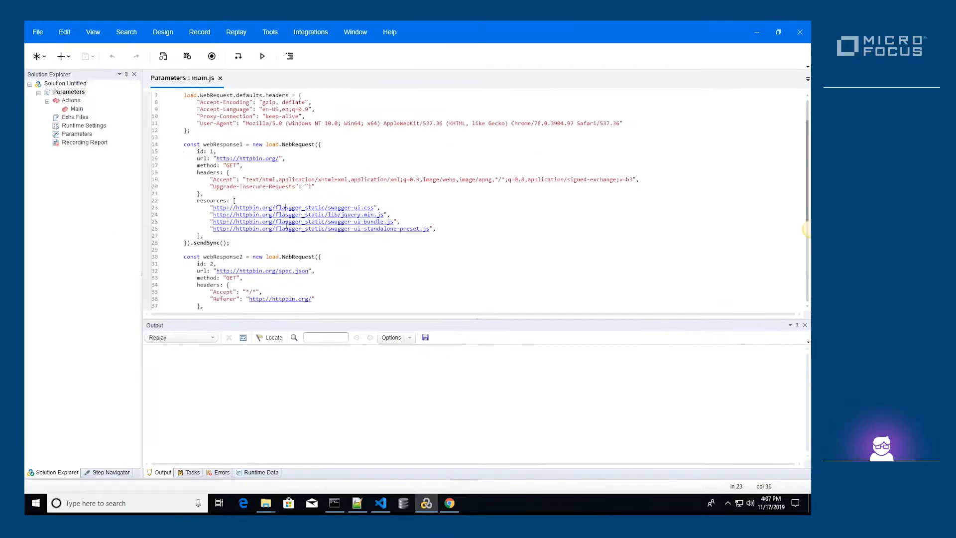
pyautogui.scroll(-1, 285, 225)
pyautogui.scroll(-2, 284, 230)
pyautogui.scroll(-2, 282, 235)
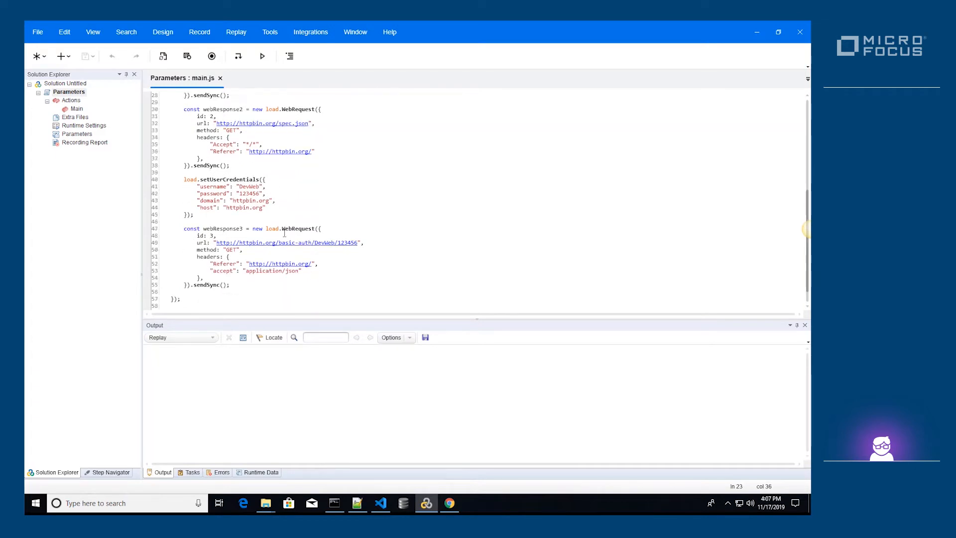
pyautogui.moveTo(278, 243); pyautogui.dragTo(312, 243)
pyautogui.click(297, 208)
pyautogui.doubleClick(253, 187)
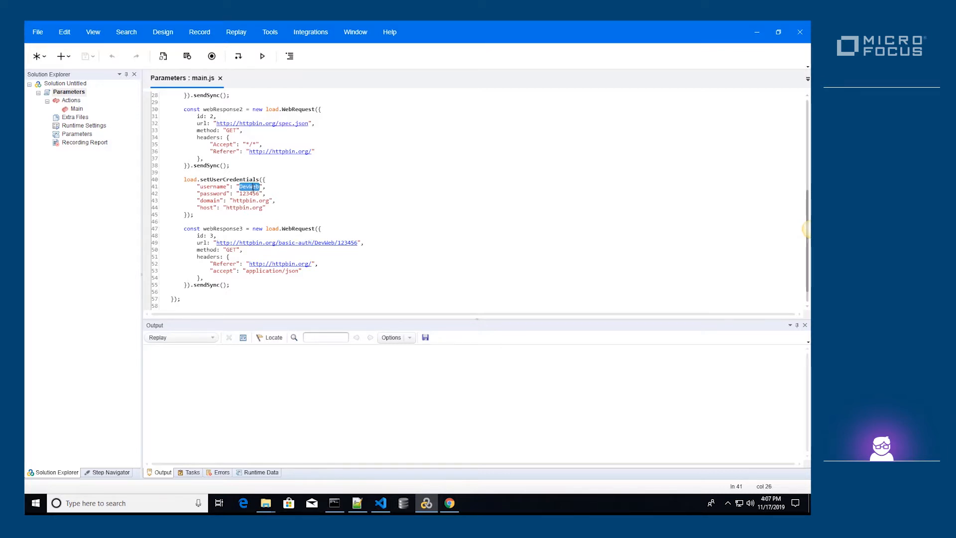
pyautogui.doubleClick(253, 194)
pyautogui.click(252, 207)
pyautogui.click(264, 58)
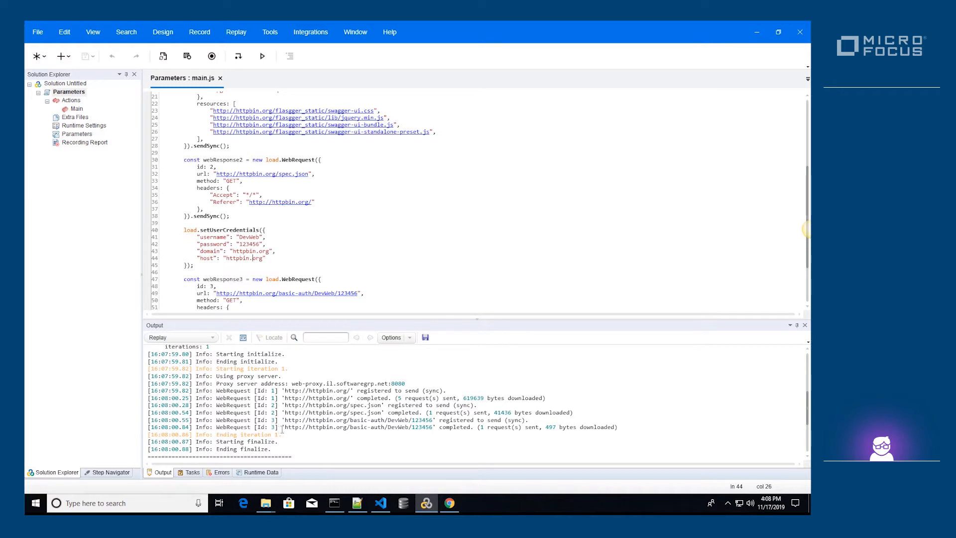
pyautogui.moveTo(282, 427); pyautogui.dragTo(631, 427)
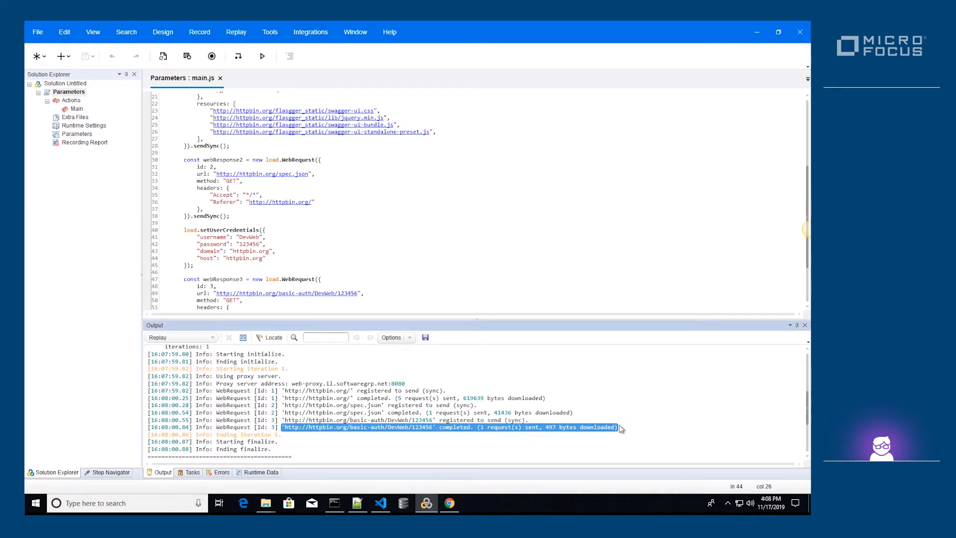
pyautogui.click(291, 253)
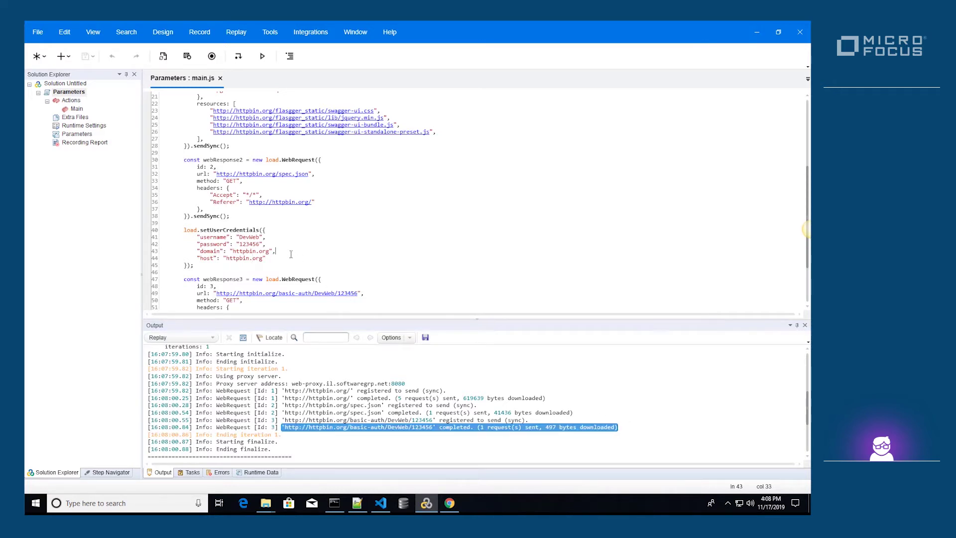
# Step: Replay with the wrong password aaaaaa and note the HTTP 401 error in the log
pyautogui.doubleClick(255, 244)
pyautogui.write('aaaaaa')
pyautogui.click(264, 57)
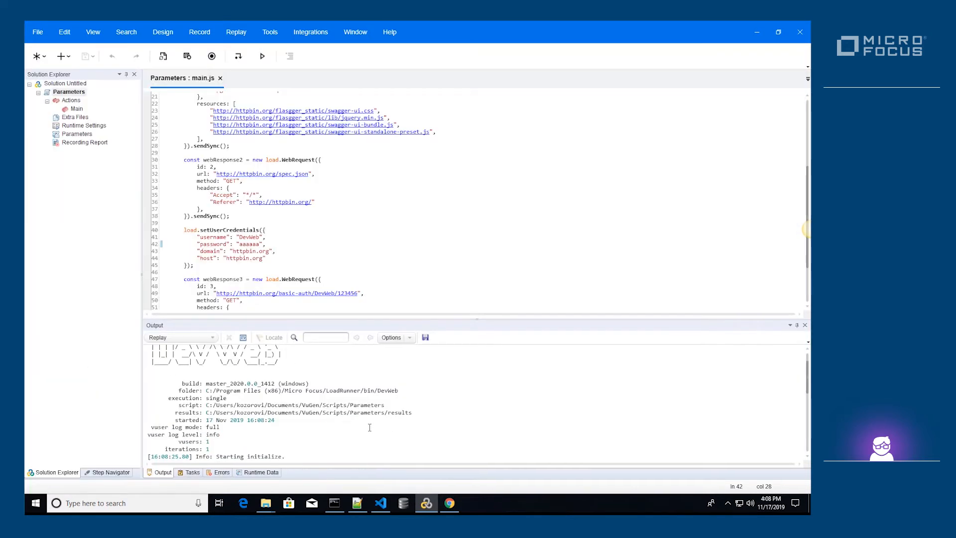
pyautogui.moveTo(406, 426); pyautogui.dragTo(640, 425)
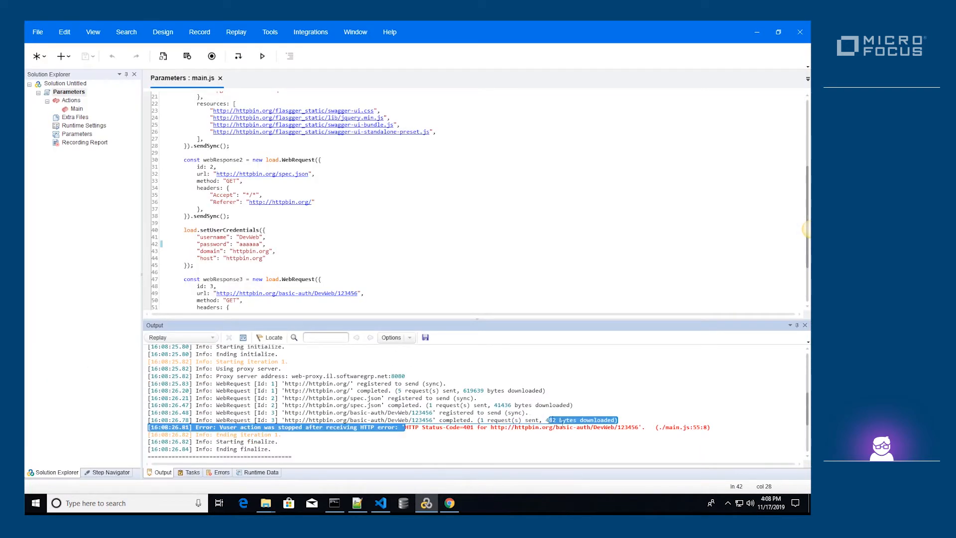
pyautogui.doubleClick(249, 244)
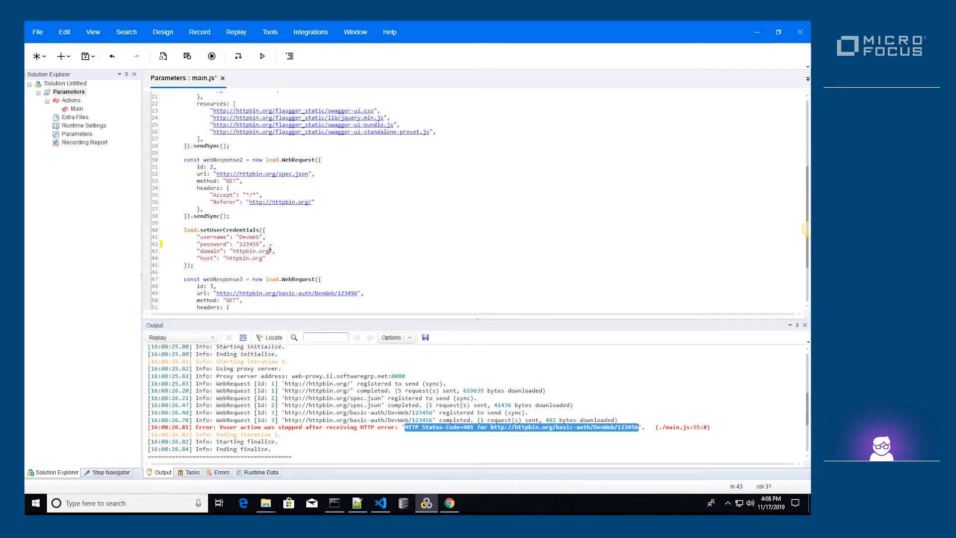
pyautogui.hotkey('ctrl', 's')
pyautogui.doubleClick(80, 133)
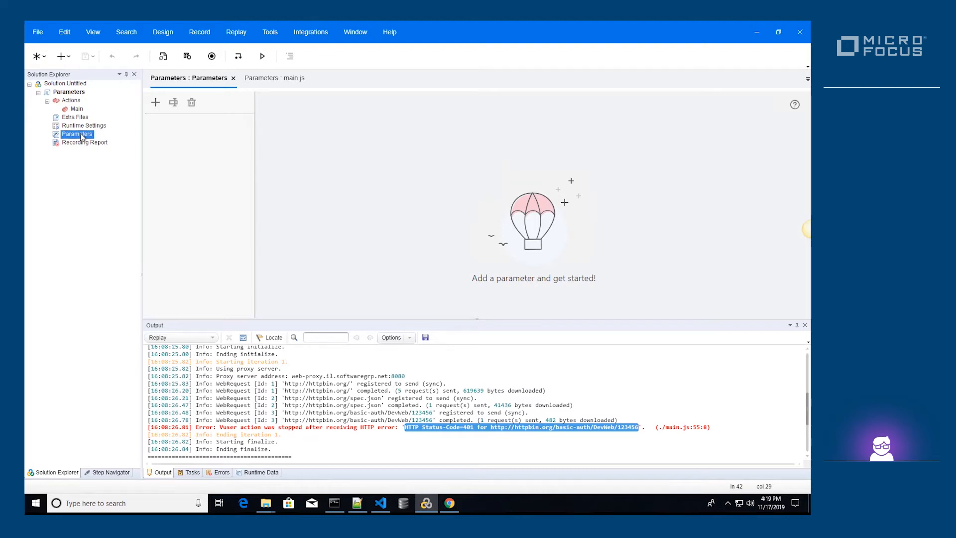
# Step: Create a file parameter named username stored in data.txt
pyautogui.click(156, 102)
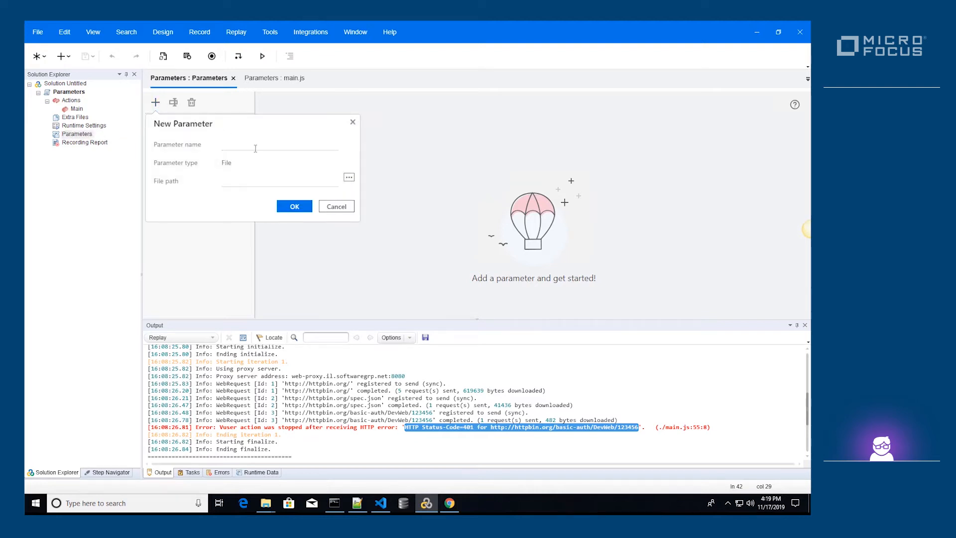
pyautogui.write('username')
pyautogui.click(349, 177)
pyautogui.write('data.txt')
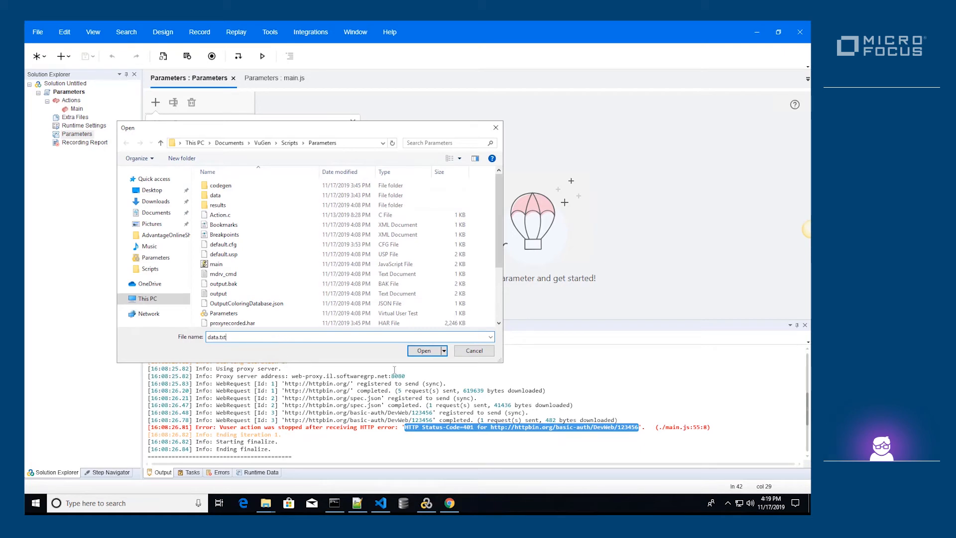
pyautogui.click(426, 351)
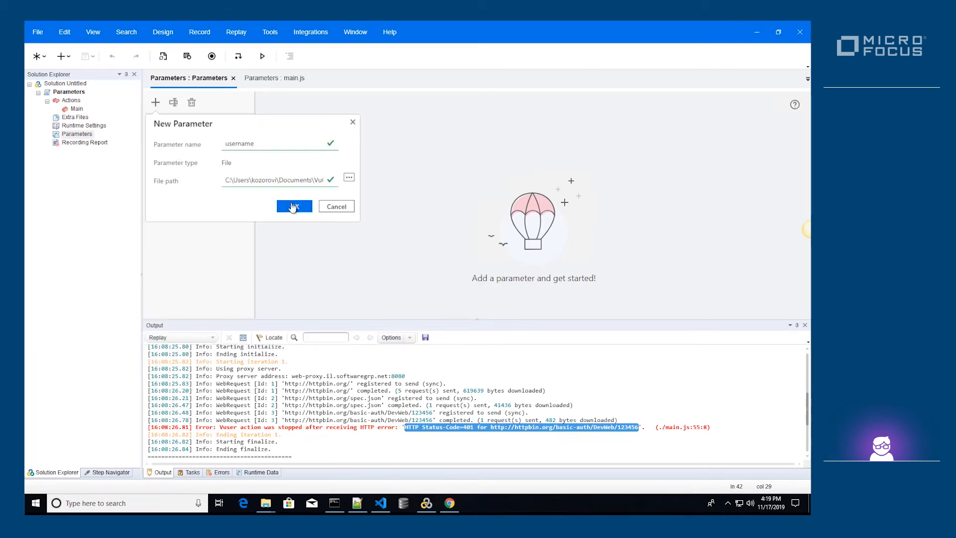
pyautogui.click(293, 207)
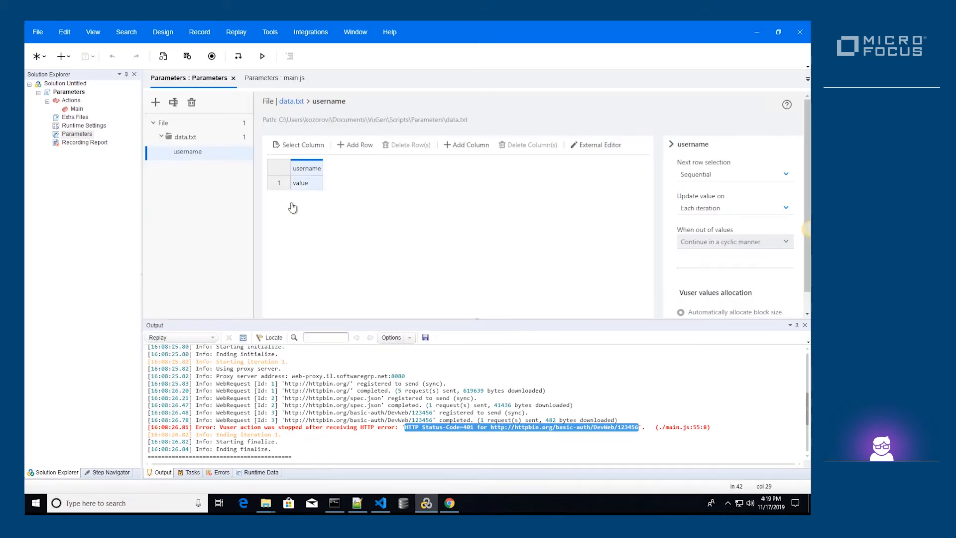
# Step: Create a second file parameter named password stored in the same data.txt
pyautogui.click(154, 105)
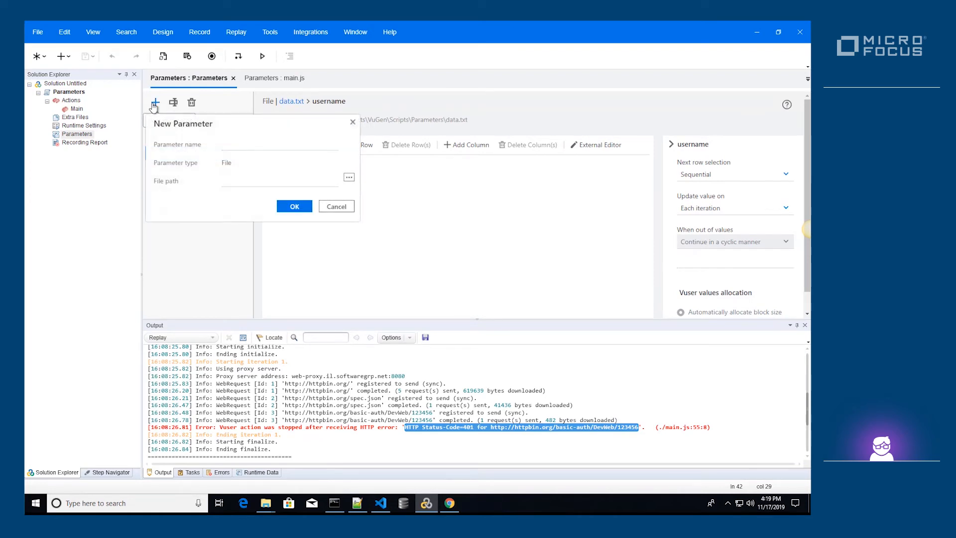
pyautogui.write('passw')
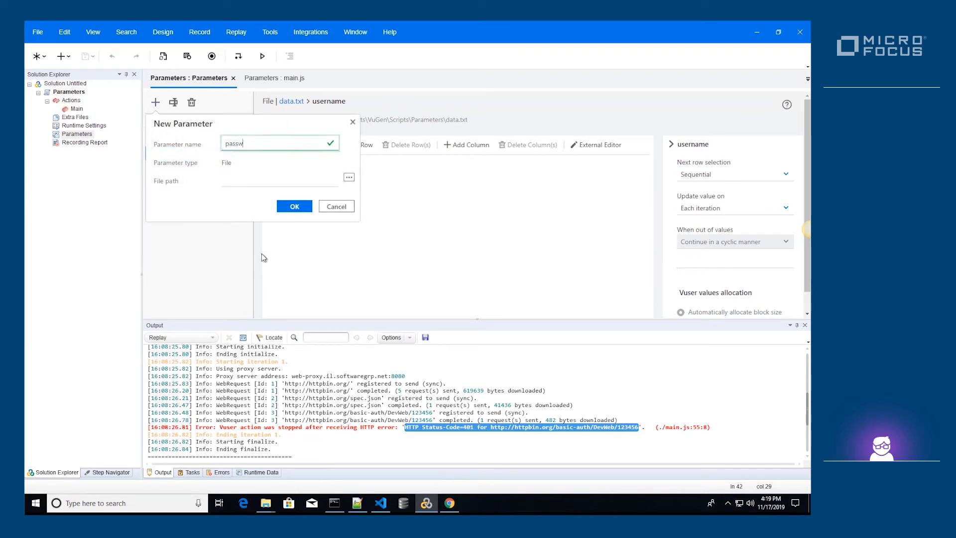
pyautogui.write('ord')
pyautogui.click(280, 184)
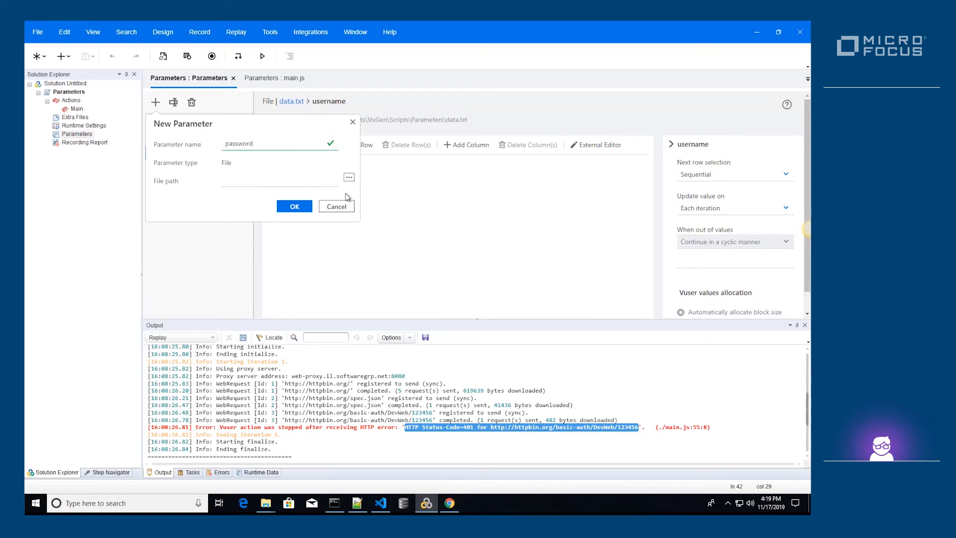
pyautogui.click(348, 177)
pyautogui.doubleClick(295, 258)
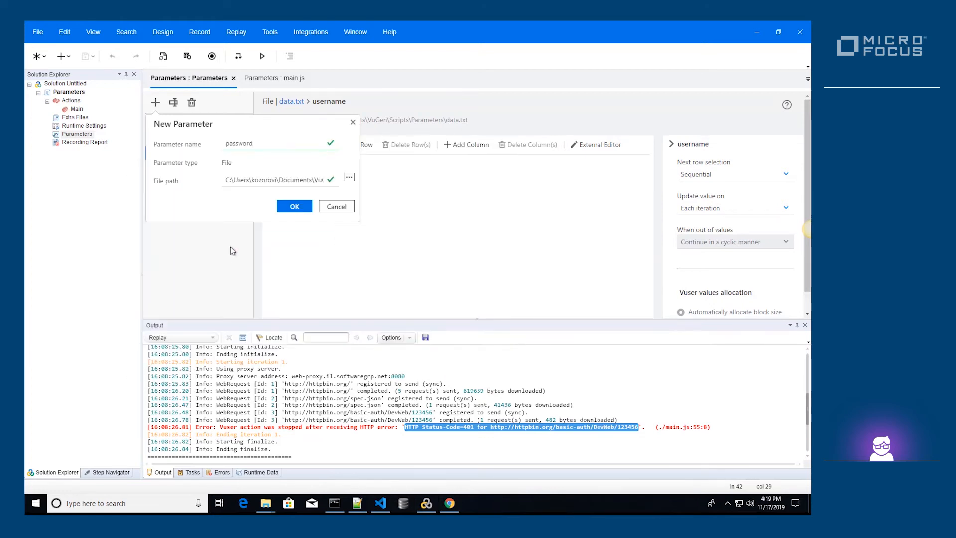
pyautogui.click(293, 207)
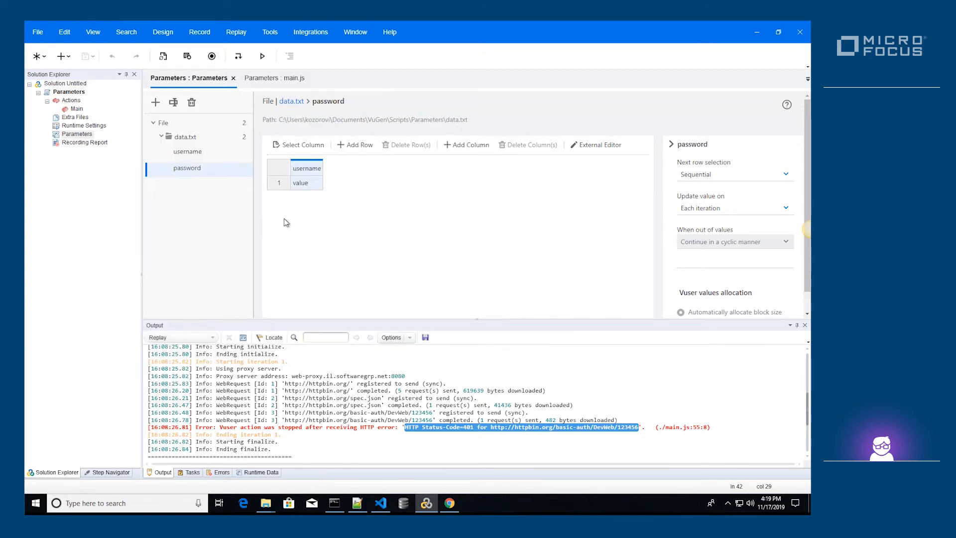
pyautogui.click(465, 147)
pyautogui.write('pas')
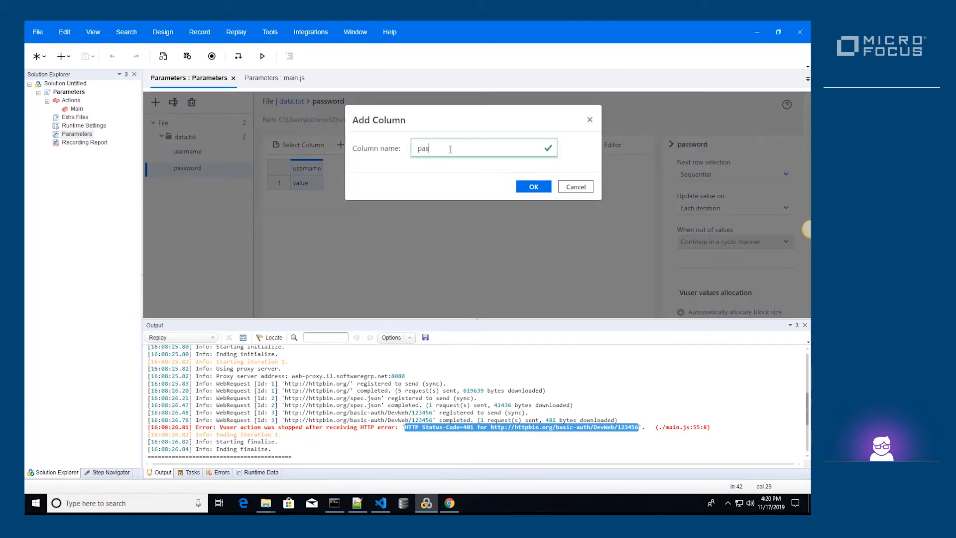
pyautogui.write('sword')
pyautogui.click(532, 189)
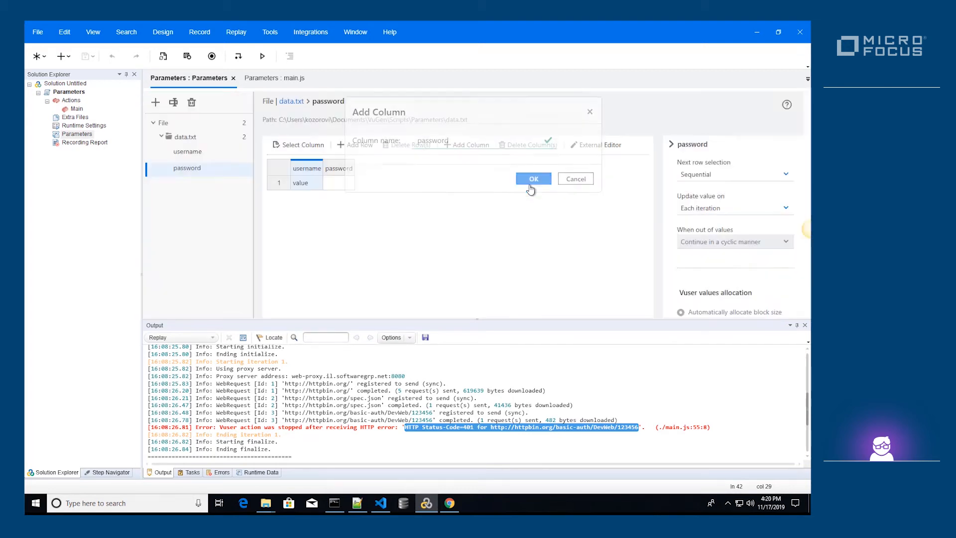
pyautogui.click(342, 183)
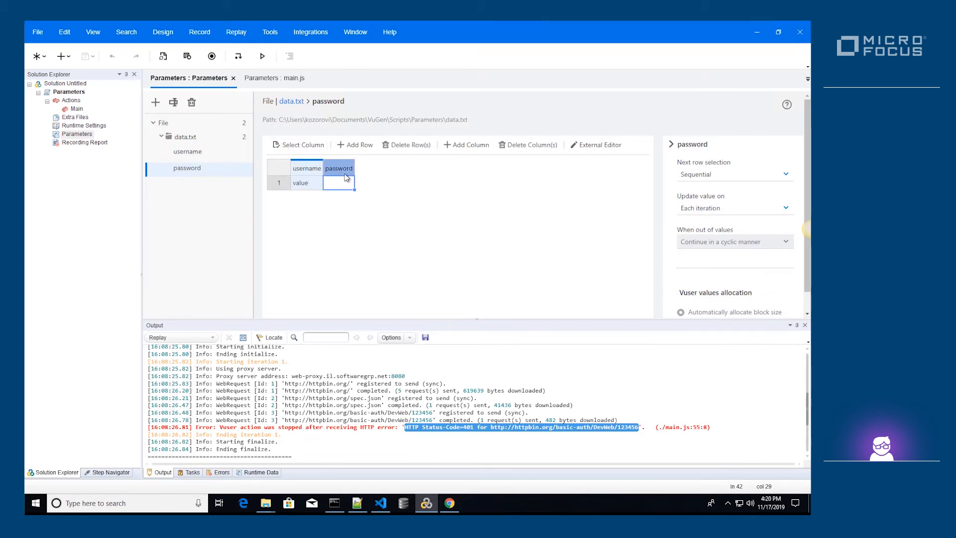
pyautogui.click(343, 183)
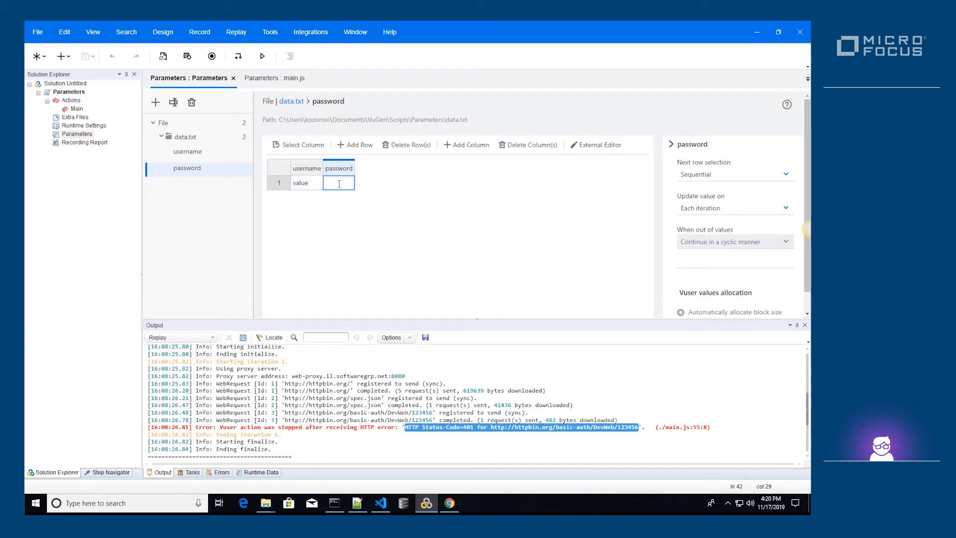
pyautogui.doubleClick(302, 183)
pyautogui.write('DevWeb')
pyautogui.click(340, 184)
pyautogui.scroll(-1, 523, 201)
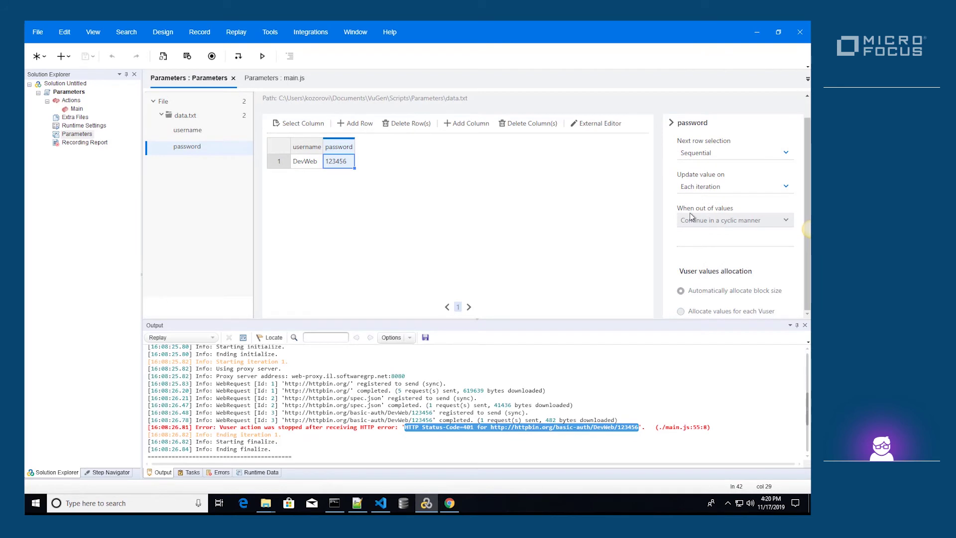
# Step: Set password's next-row selection to Same as username and return to main.js
pyautogui.click(705, 157)
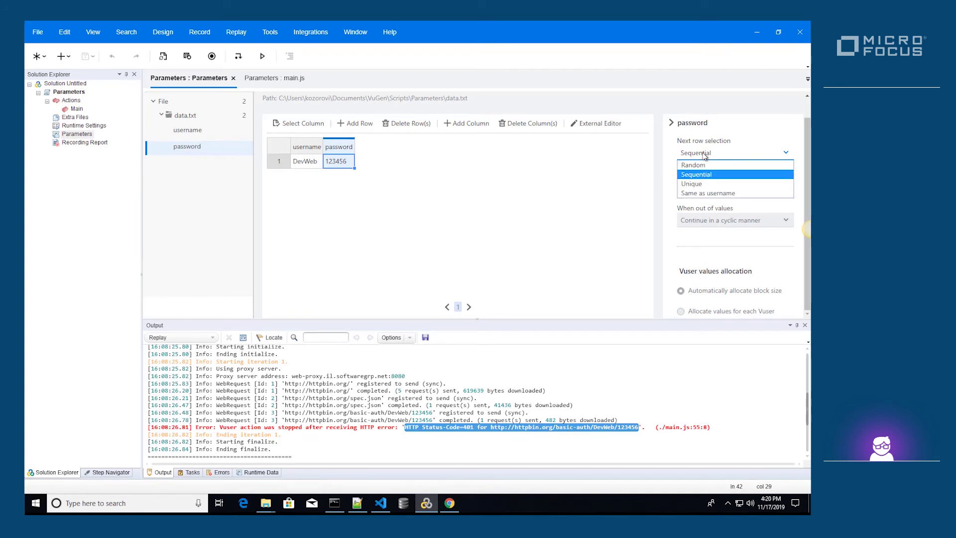
pyautogui.click(700, 192)
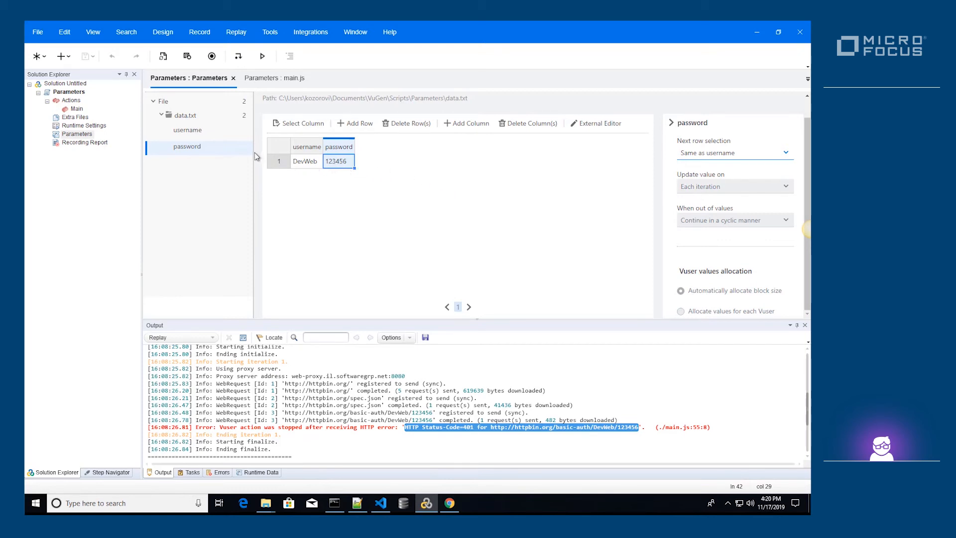
pyautogui.click(232, 77)
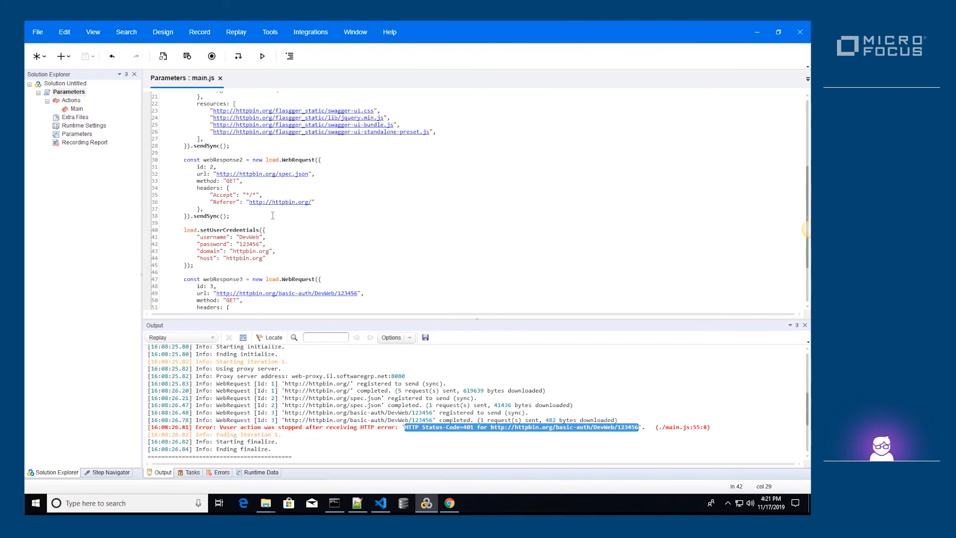
pyautogui.moveTo(236, 233); pyautogui.dragTo(266, 237)
pyautogui.write('load.params')
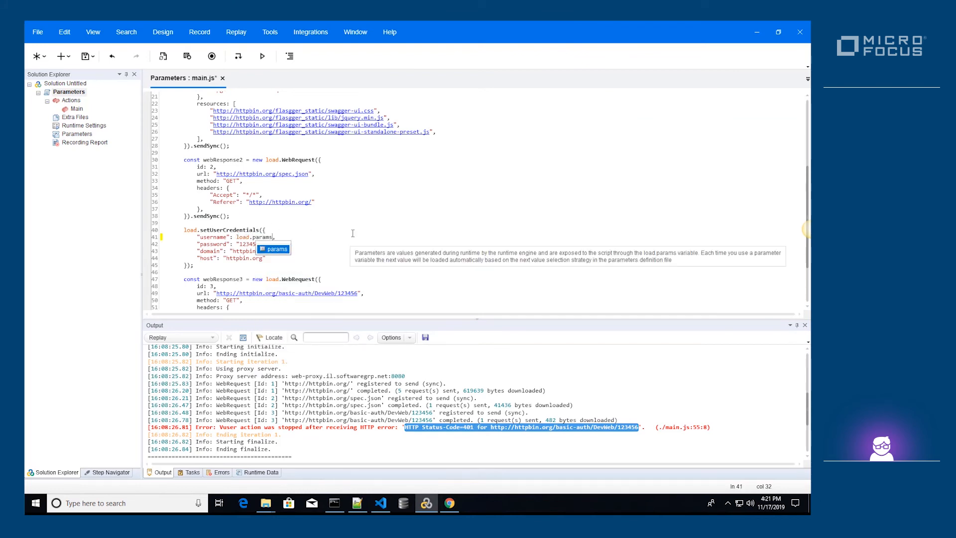
pyautogui.write('.username')
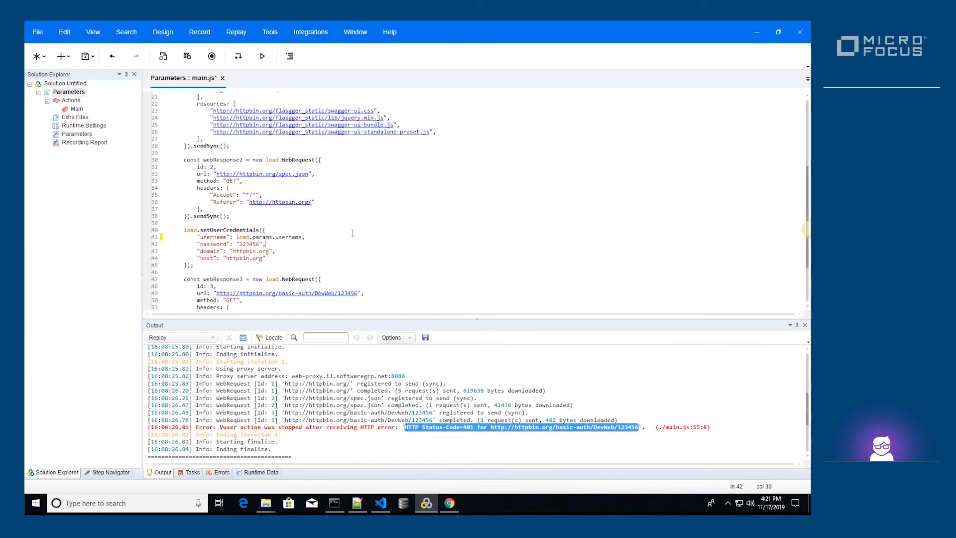
pyautogui.press('Left')
pyautogui.hotkey('shift', 'Left')
pyautogui.hotkey('shift', 'Left')
pyautogui.hotkey('shift', 'Left')
pyautogui.hotkey('shift', 'Left')
pyautogui.hotkey('shift', 'Left')
pyautogui.hotkey('shift', 'Left')
pyautogui.write('load')
pyautogui.write('.params.pass')
pyautogui.write('word')
# Step: Replay and verify the log shows username and password substituted and the basic-auth request completed
pyautogui.click(263, 57)
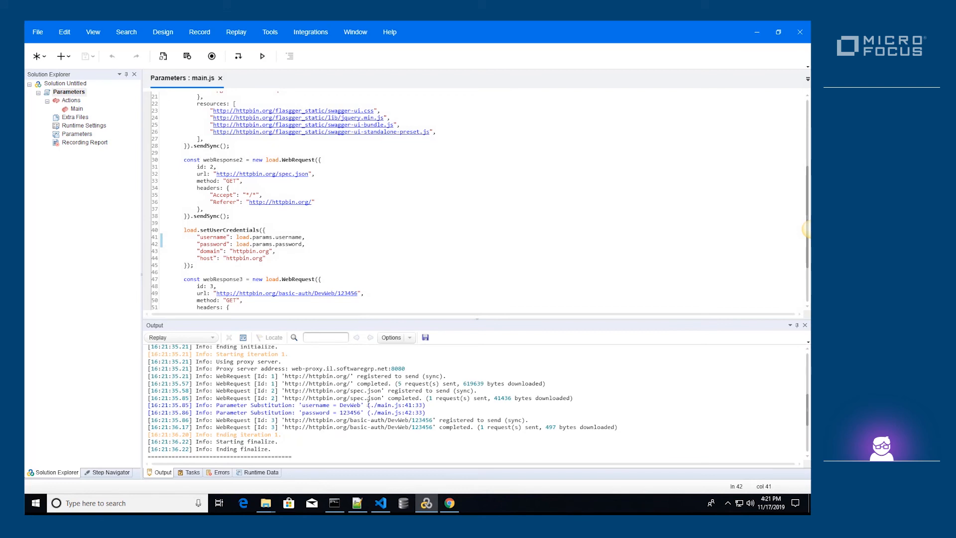
pyautogui.moveTo(430, 404); pyautogui.dragTo(149, 403)
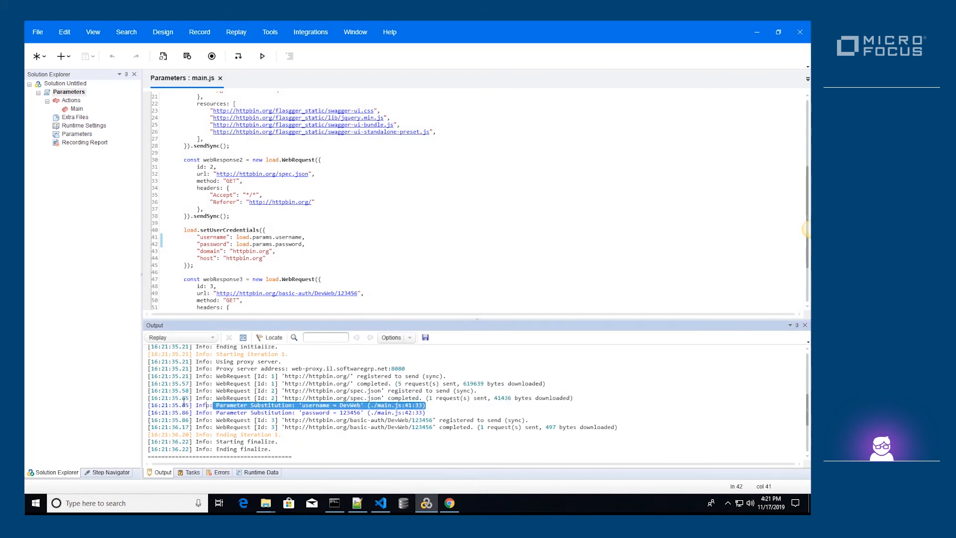
pyautogui.click(425, 412)
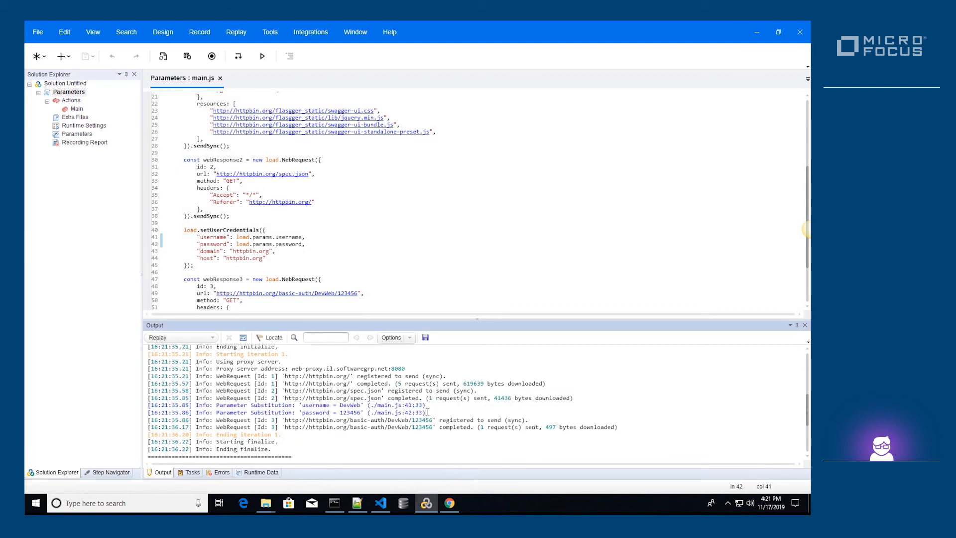
pyautogui.moveTo(431, 411); pyautogui.dragTo(140, 407)
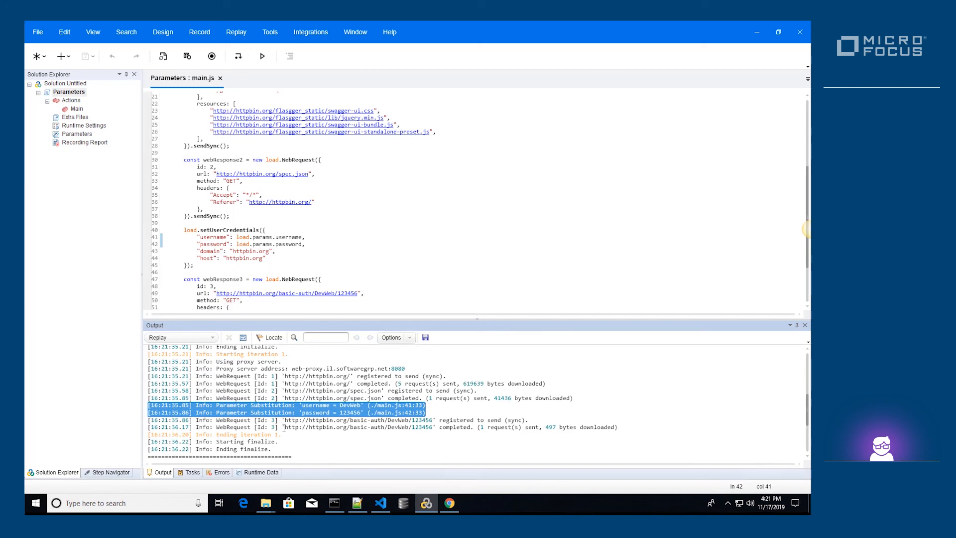
pyautogui.moveTo(284, 427); pyautogui.dragTo(628, 424)
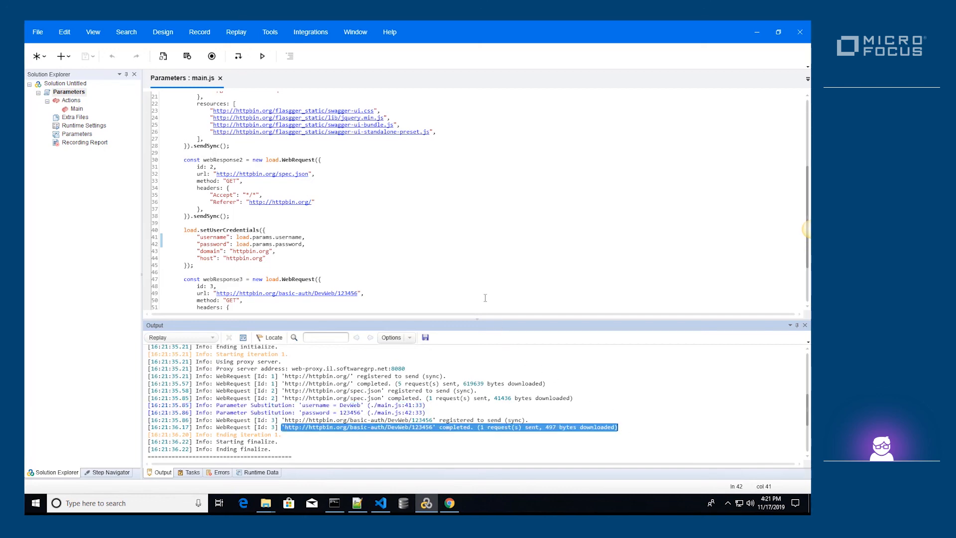